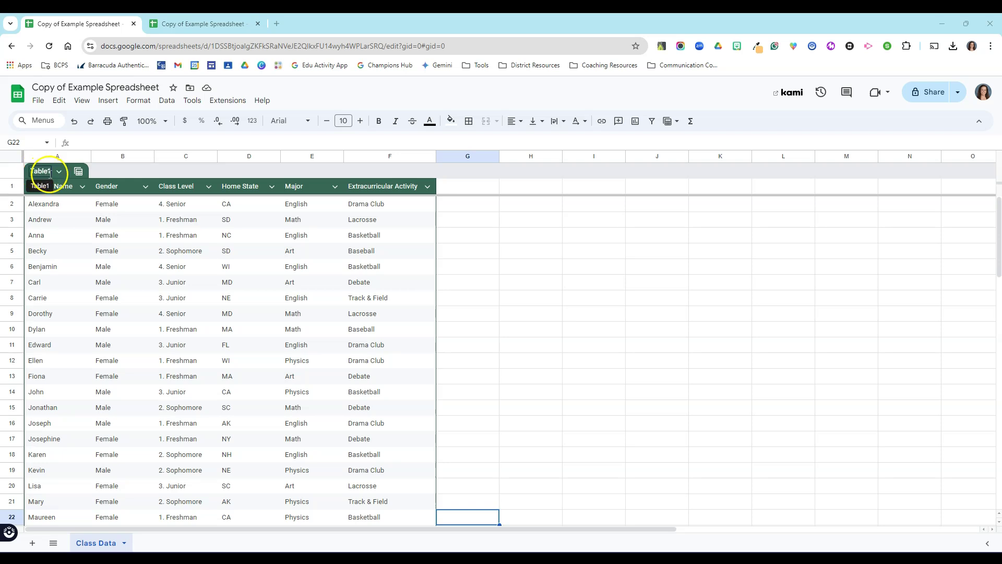
- Open Table1's saved views list and show the columns offered for a new group-by view
{"action": "left_click", "coordinate": [58, 171]}
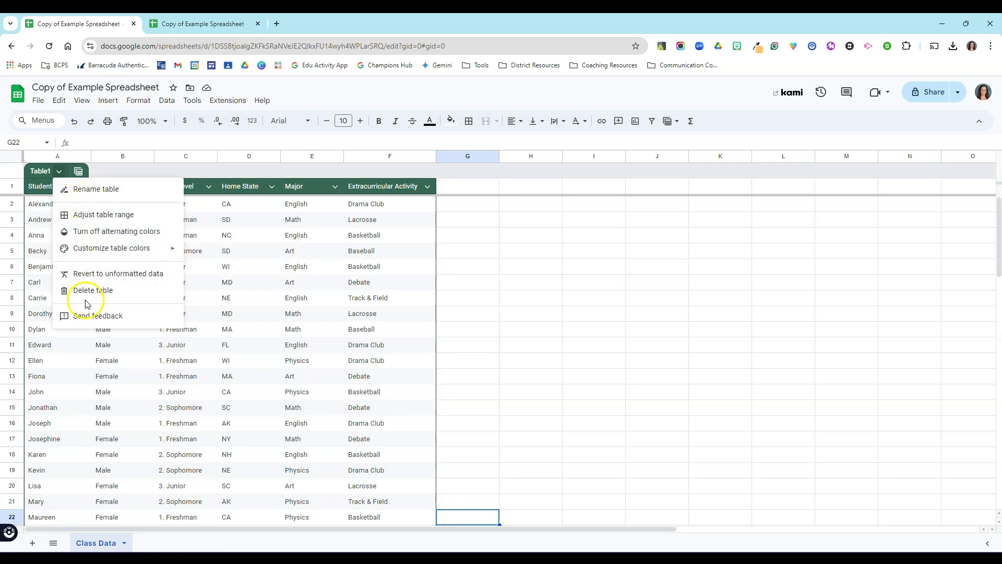
{"action": "left_click", "coordinate": [79, 172]}
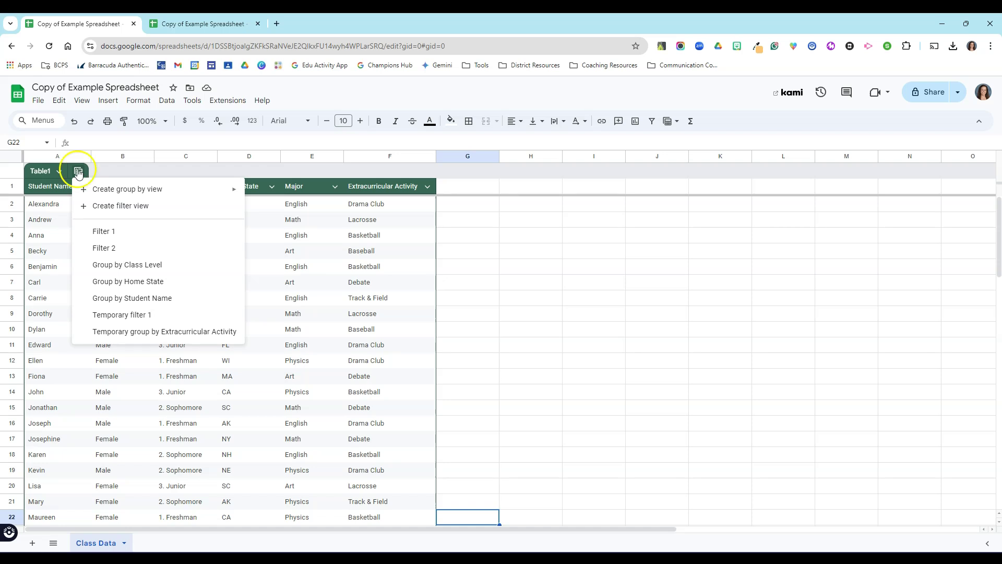
{"action": "left_click", "coordinate": [114, 192]}
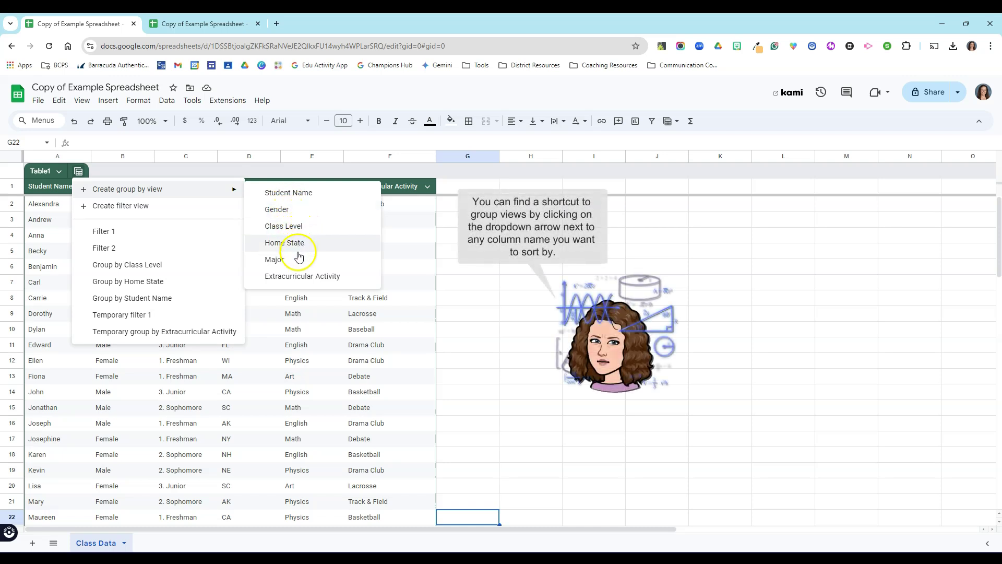
- Group Table1 by Extracurricular Activity and save the view as 'Extracurricular Activity'
{"action": "left_click", "coordinate": [298, 275]}
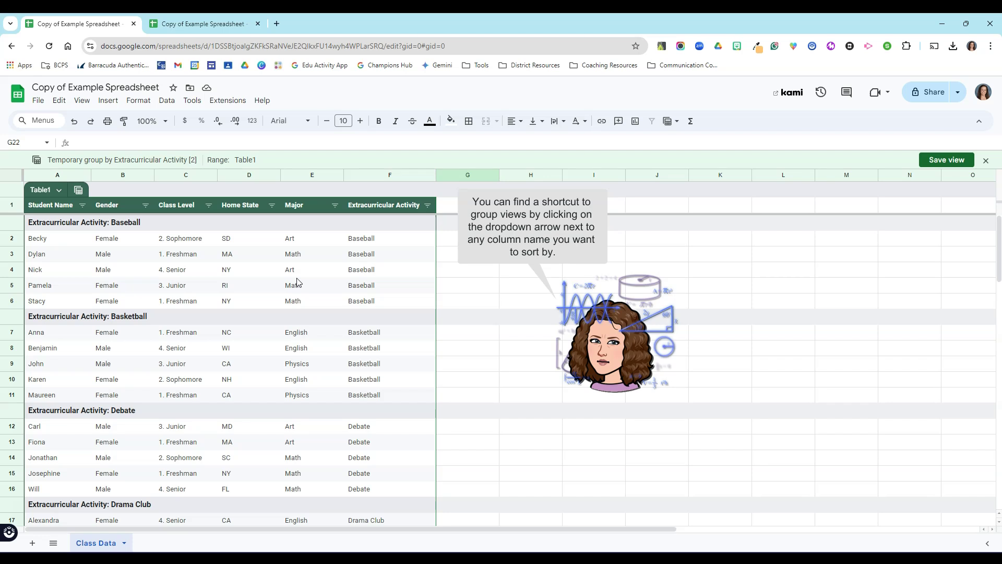
{"action": "scroll", "coordinate": [298, 282], "scroll_direction": "down", "scroll_amount": 5}
{"action": "scroll", "coordinate": [298, 282], "scroll_direction": "up", "scroll_amount": 5}
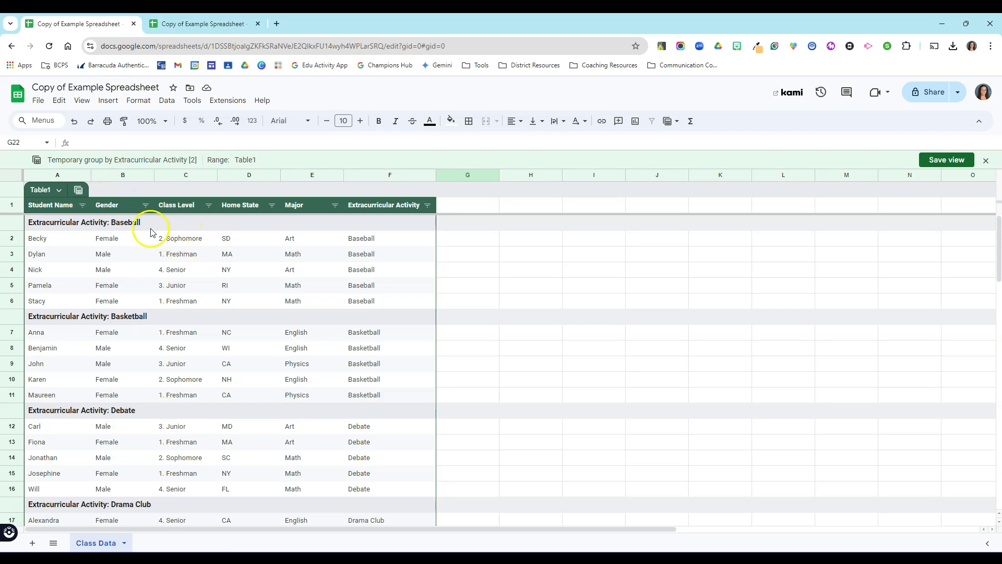
{"action": "left_click", "coordinate": [79, 190]}
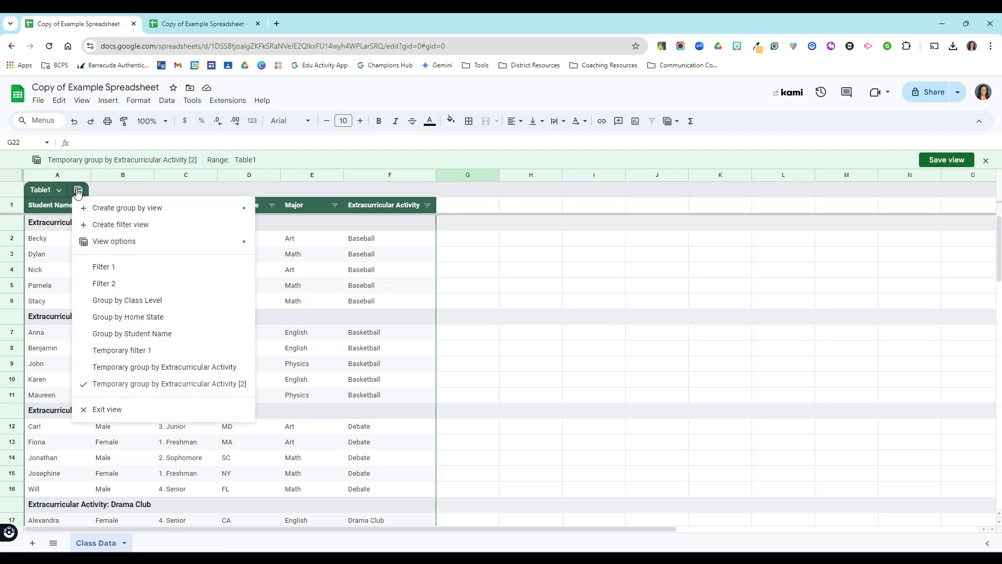
{"action": "mouse_move", "coordinate": [114, 241]}
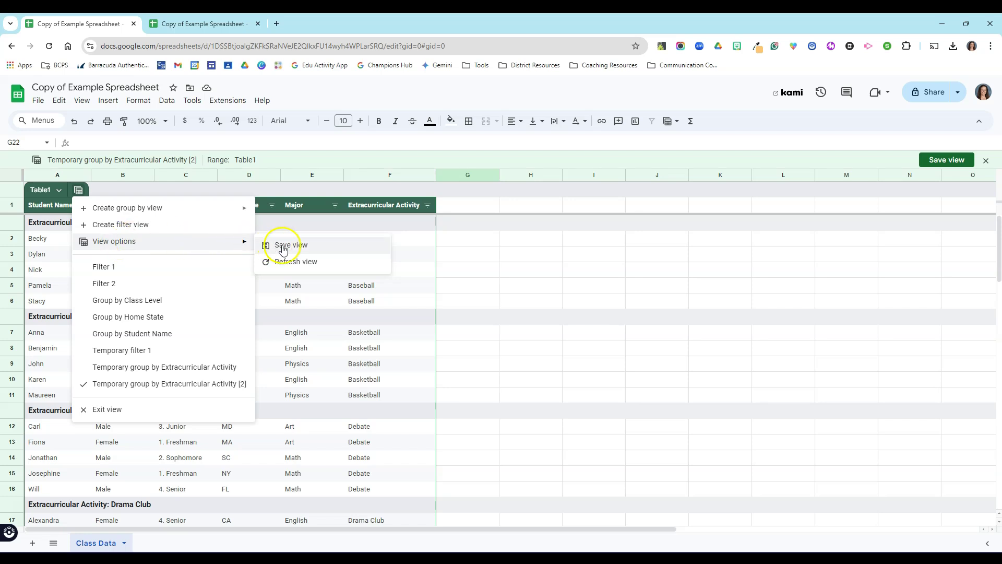
{"action": "left_click", "coordinate": [298, 253]}
{"action": "left_click_drag", "start_coordinate": [452, 309], "coordinate": [389, 306]}
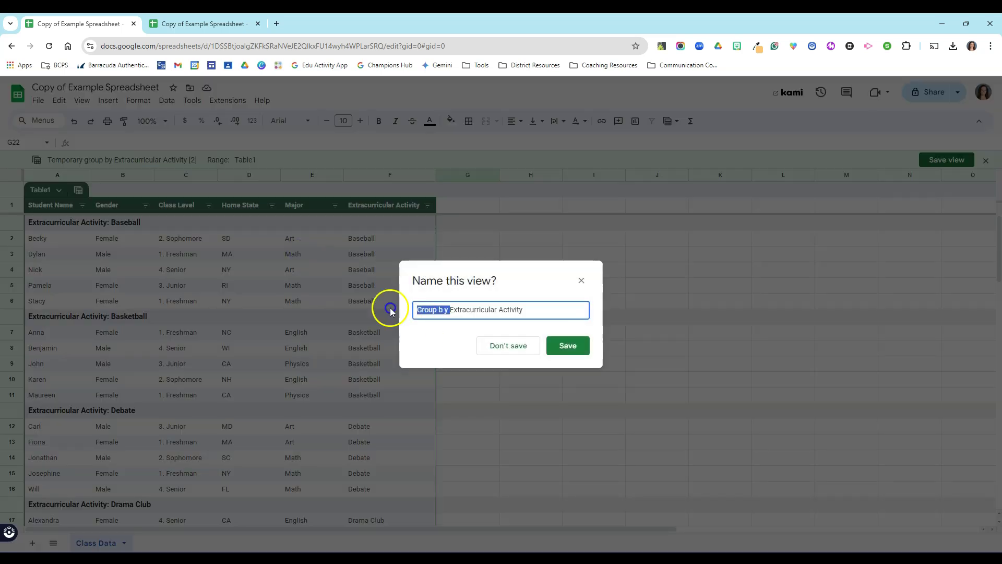
{"action": "key", "text": "BackSpace"}
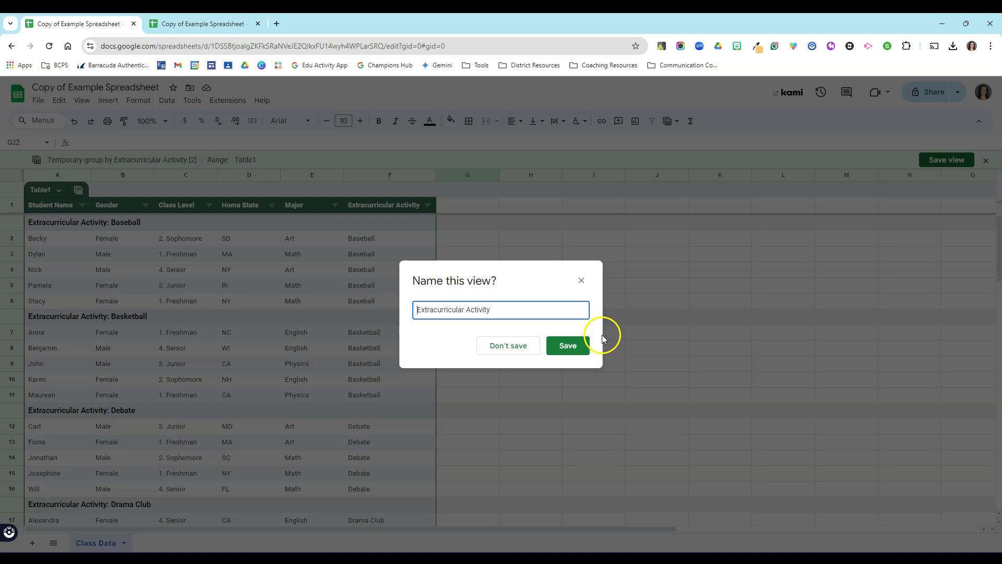
{"action": "left_click", "coordinate": [571, 351]}
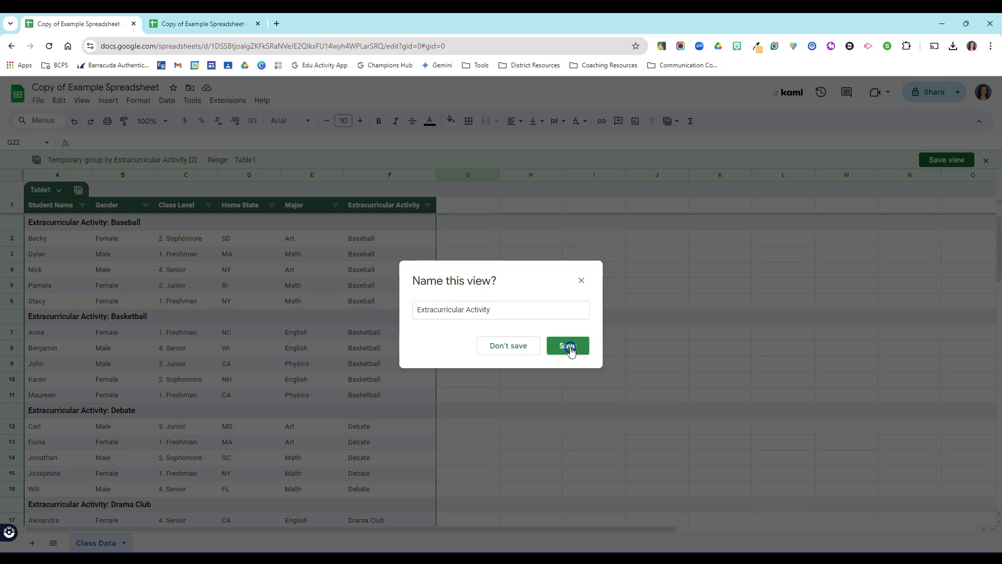
{"action": "left_click", "coordinate": [79, 192]}
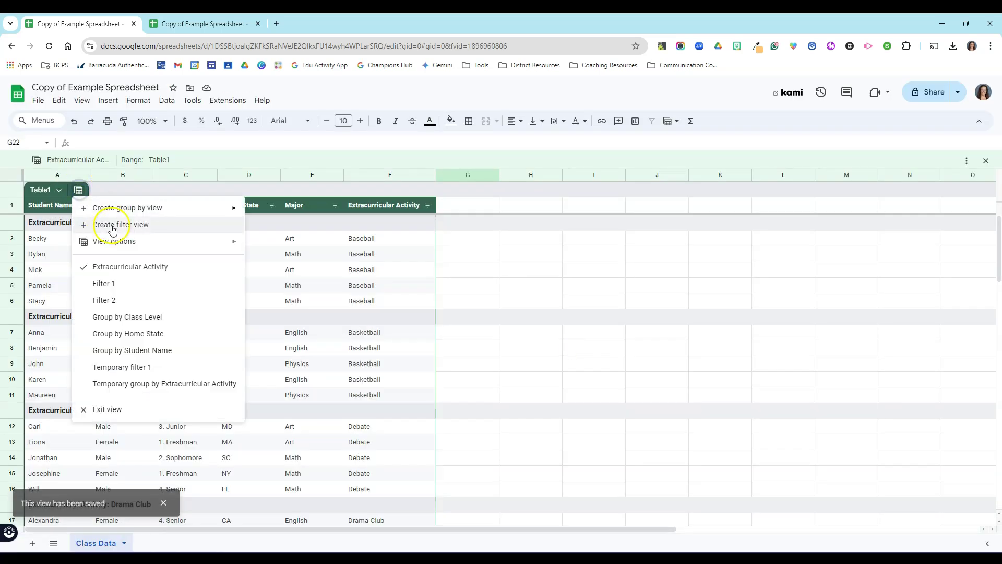
- Create a new filter view with Student Name sorted Z to A
{"action": "left_click", "coordinate": [154, 225]}
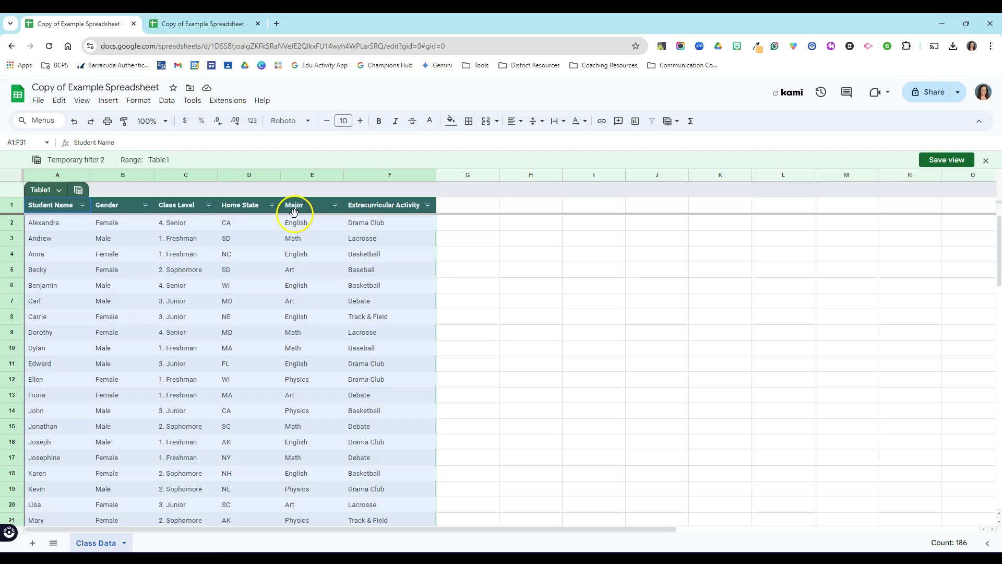
{"action": "left_click", "coordinate": [82, 205]}
{"action": "left_click", "coordinate": [113, 240]}
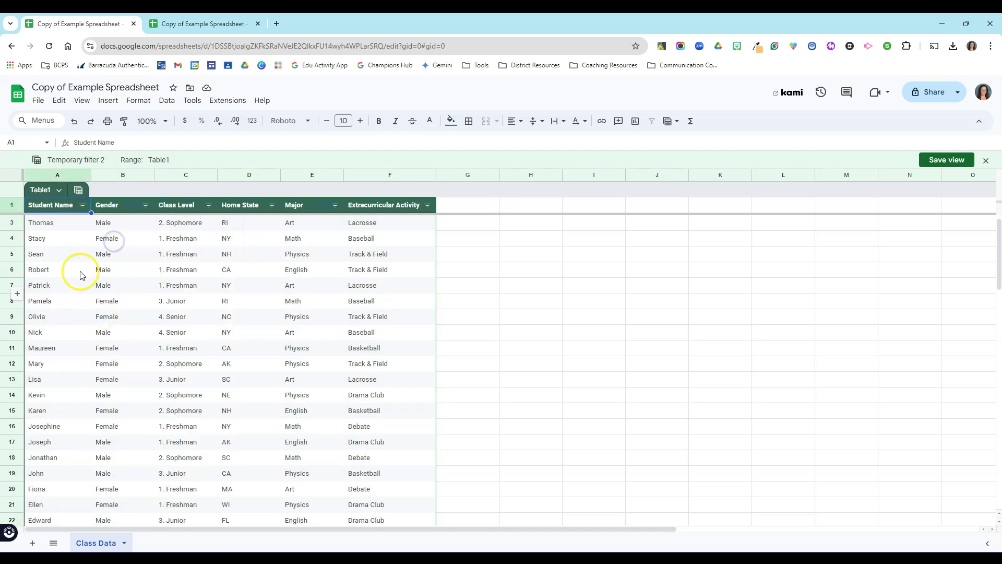
- Filter Class Level to show only 4. Senior students
{"action": "left_click", "coordinate": [209, 205]}
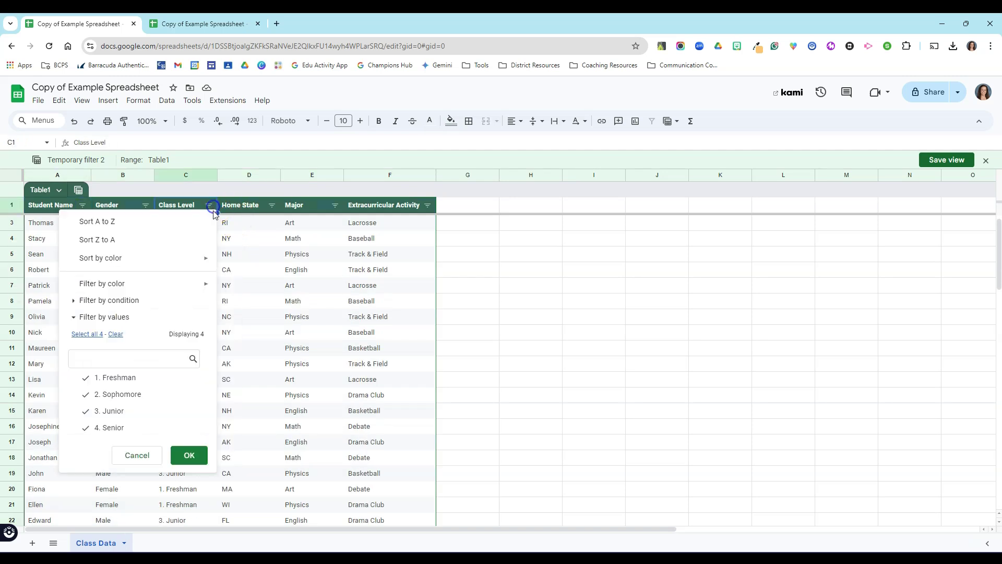
{"action": "left_click", "coordinate": [125, 379]}
{"action": "left_click", "coordinate": [130, 394]}
{"action": "left_click", "coordinate": [131, 413]}
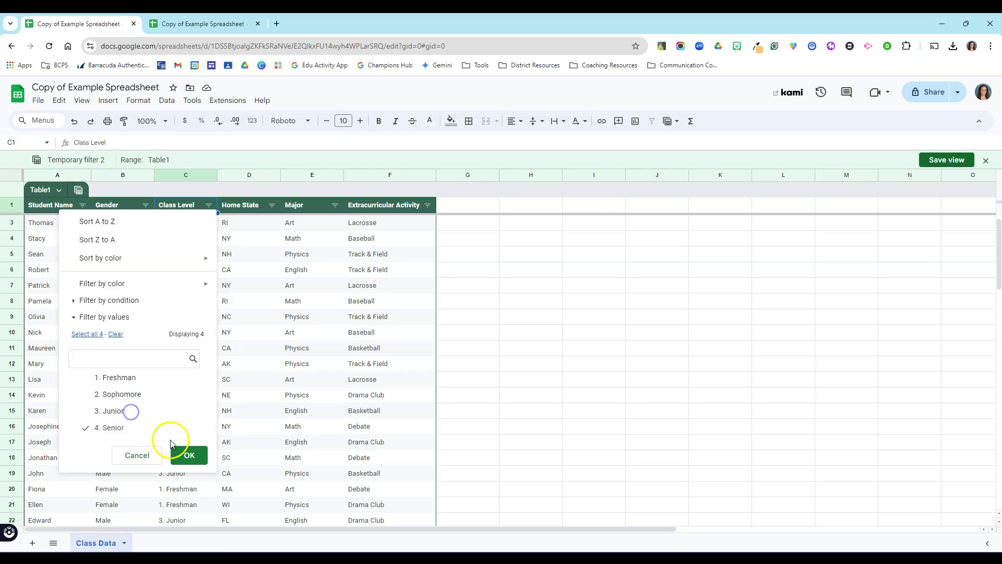
{"action": "left_click", "coordinate": [189, 455]}
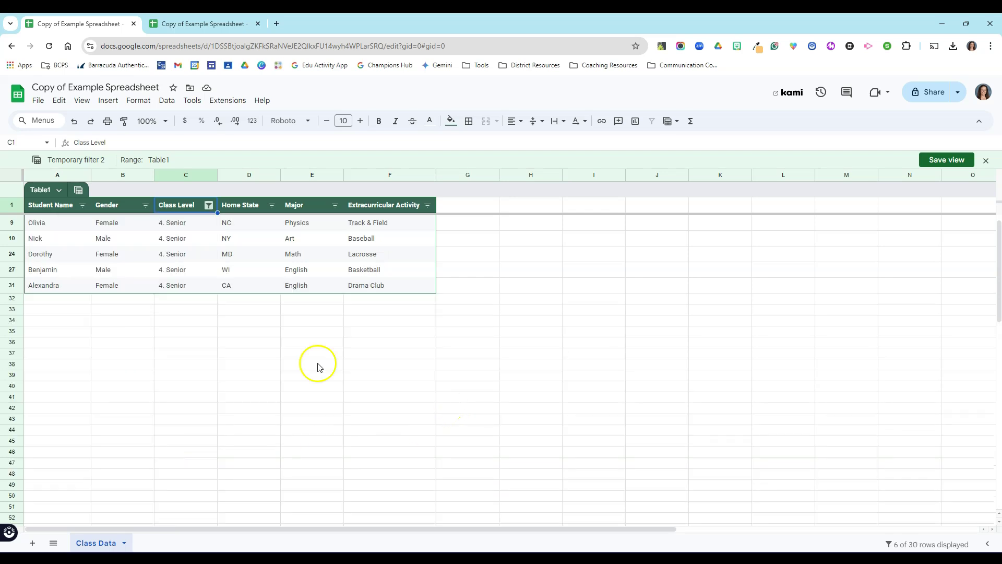
{"action": "left_click", "coordinate": [78, 190]}
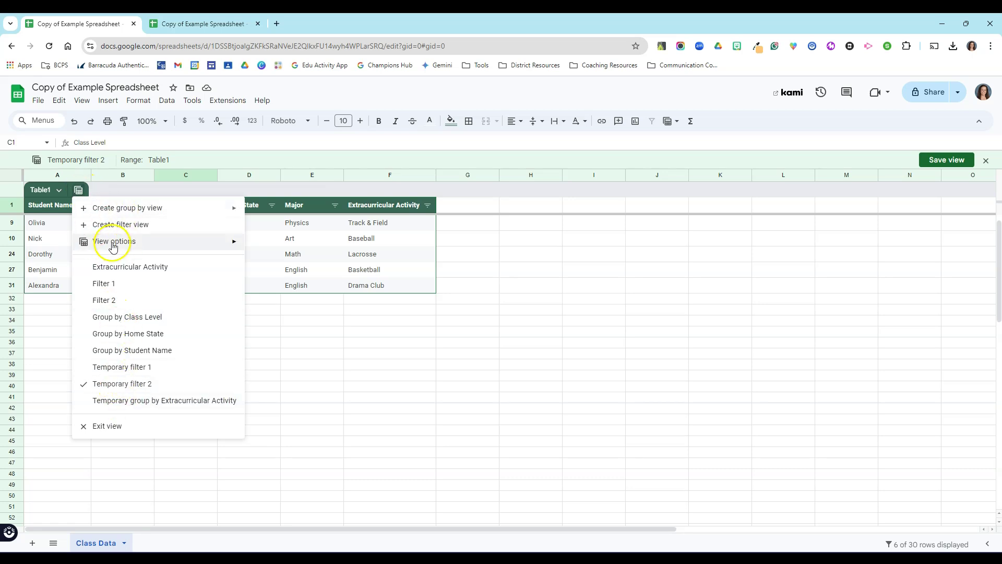
- Save the filter view as Class Level, switch to Extracurricular Activity, then exit to the full table
{"action": "left_click", "coordinate": [279, 244]}
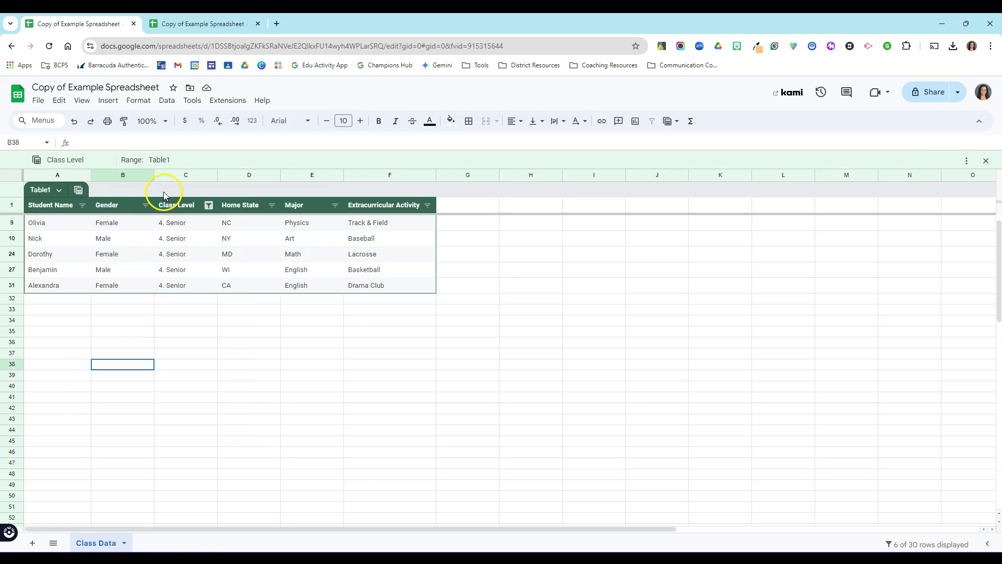
{"action": "left_click", "coordinate": [78, 190]}
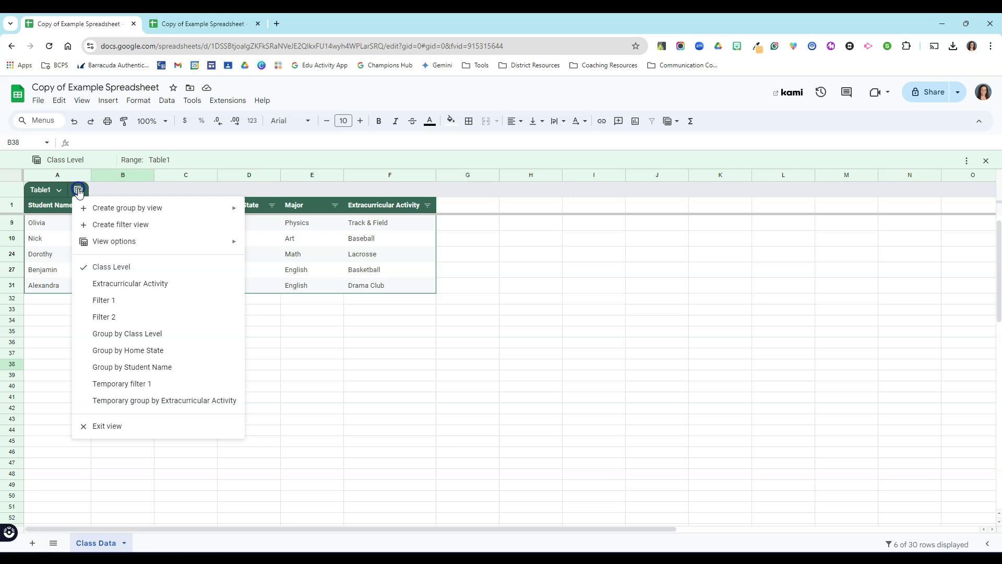
{"action": "left_click", "coordinate": [123, 284]}
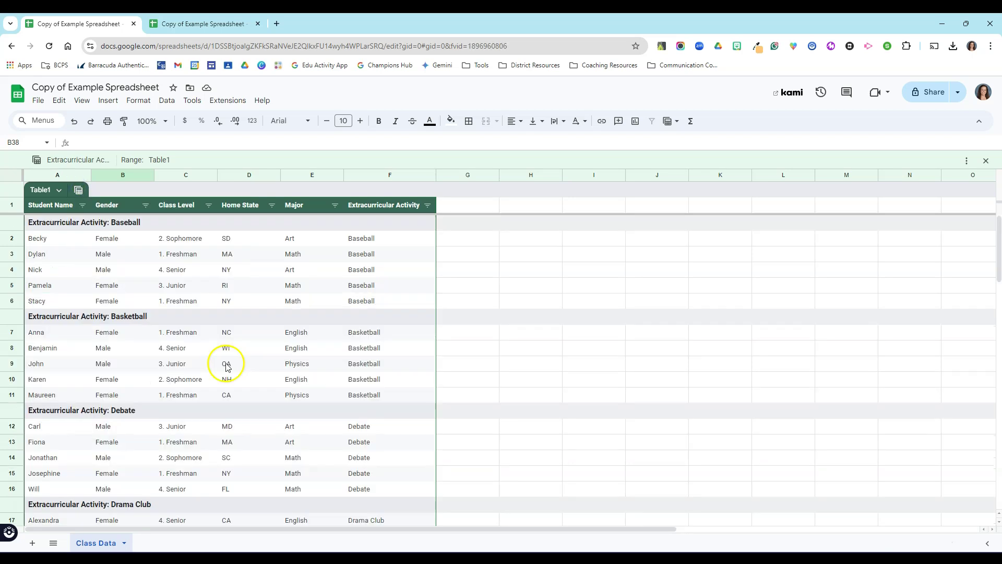
{"action": "left_click", "coordinate": [79, 190]}
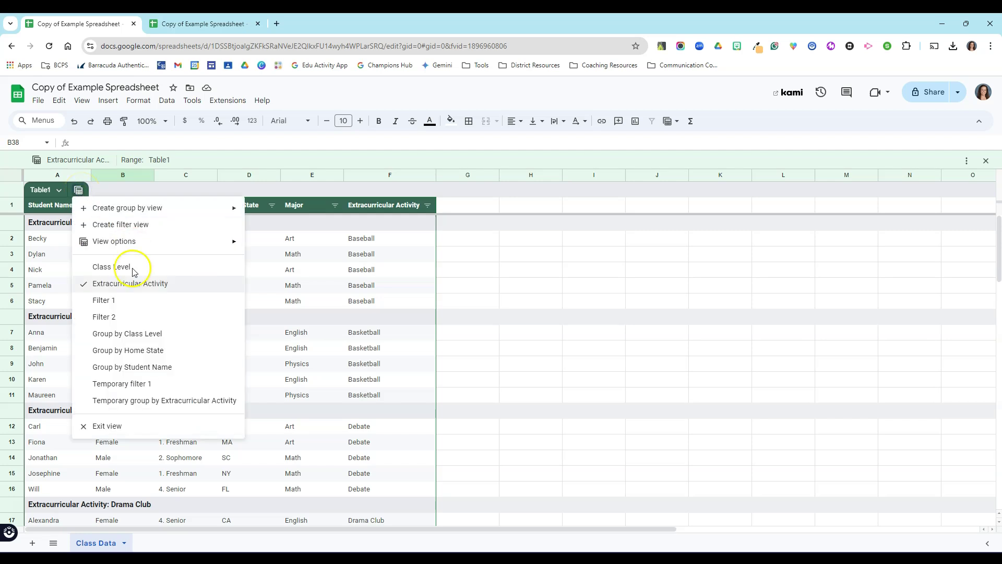
{"action": "left_click", "coordinate": [111, 424]}
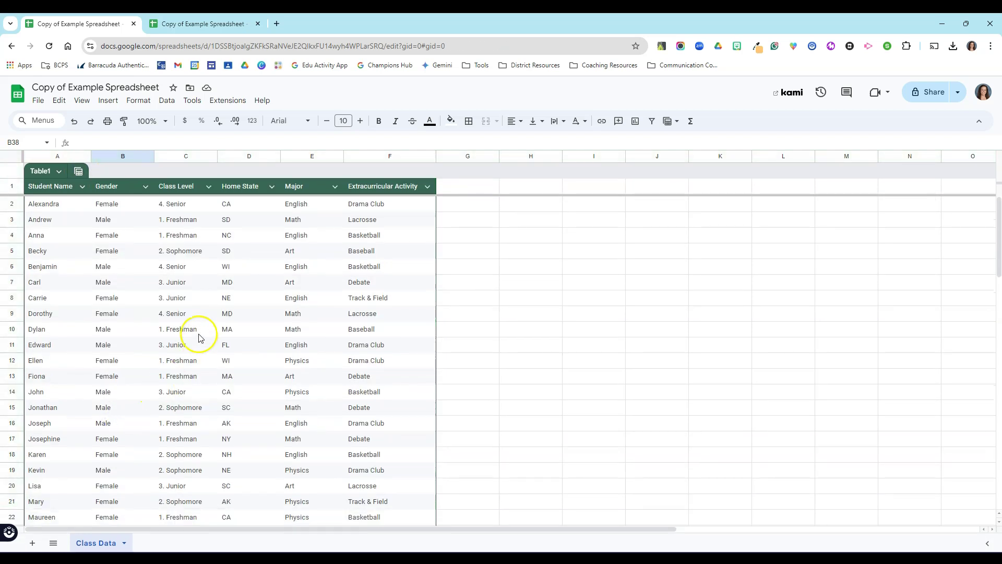
- In the second spreadsheet copy, convert the Class Data range at A1 into Table1
{"action": "left_click", "coordinate": [212, 24]}
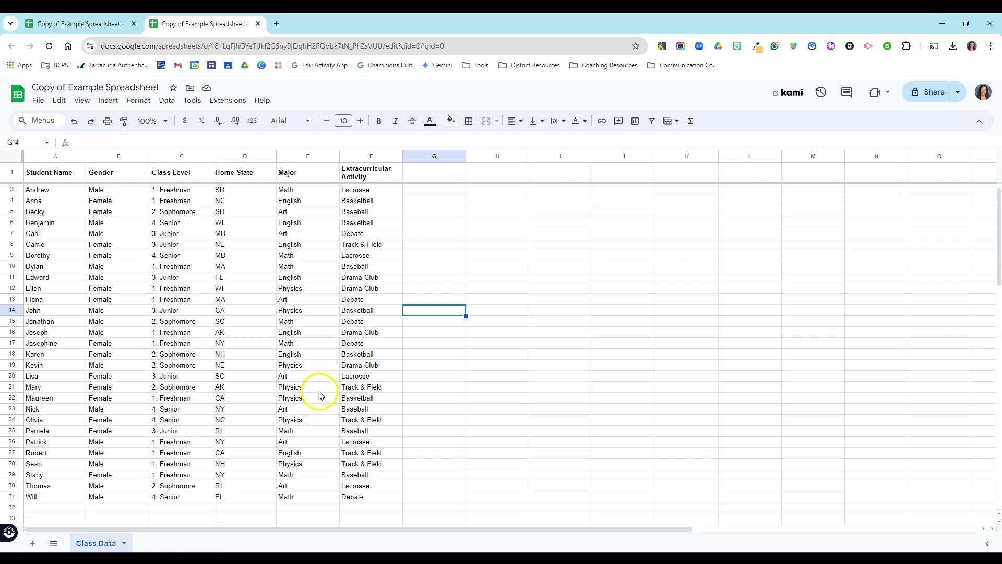
{"action": "left_click", "coordinate": [47, 170]}
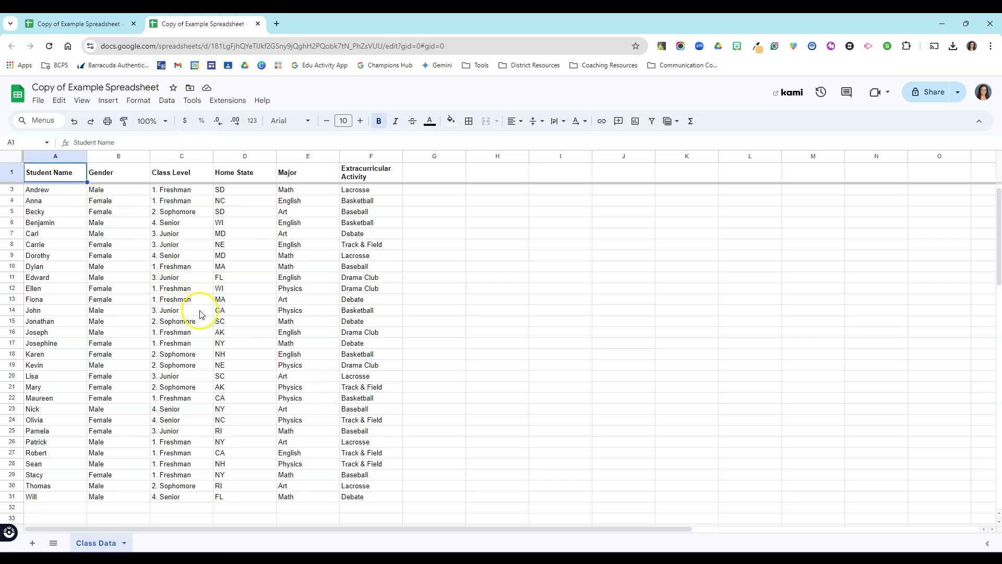
{"action": "left_click", "coordinate": [139, 100]}
{"action": "left_click", "coordinate": [180, 281]}
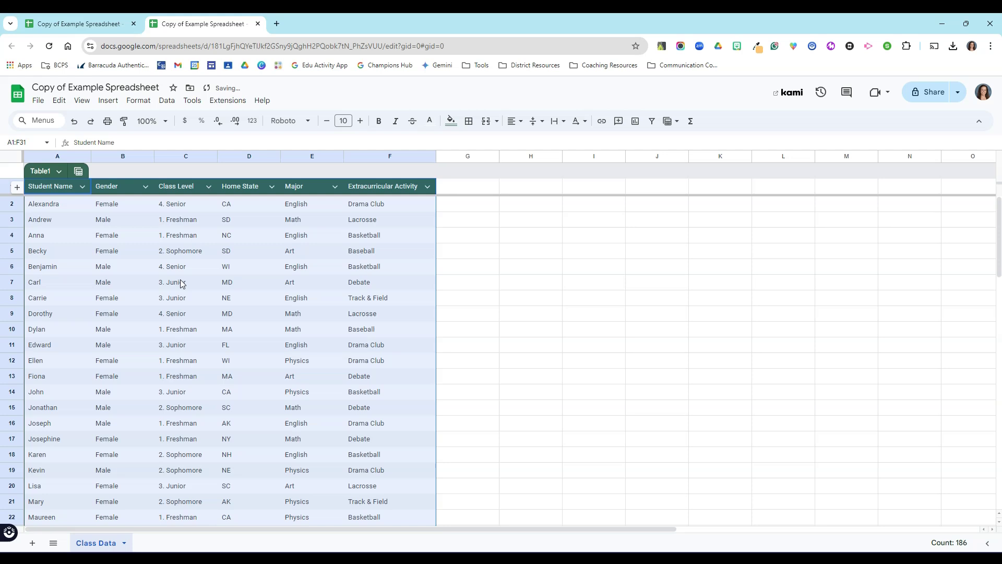